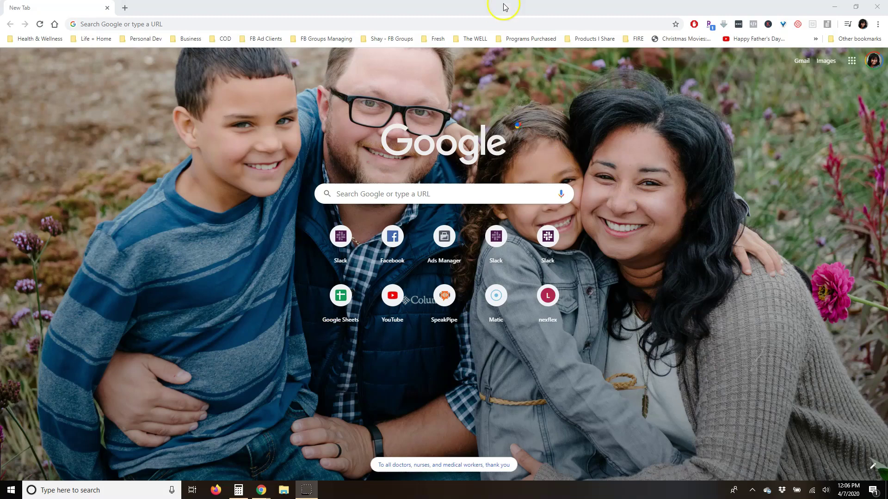
Go to business.facebook.com and reach the People list in Business Settings.
{"action": "left_click", "coordinate": [501, 21]}
{"action": "type", "text": "business.facebook.com/settings/people/100025894065713?business_id=756632871050959"}
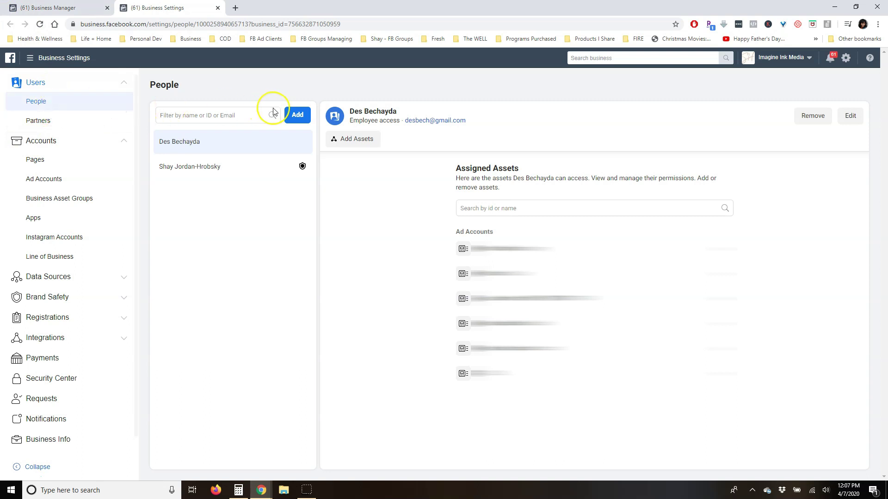
Add a new person by email with Admin access and continue to Assign Access.
{"action": "left_click", "coordinate": [296, 119]}
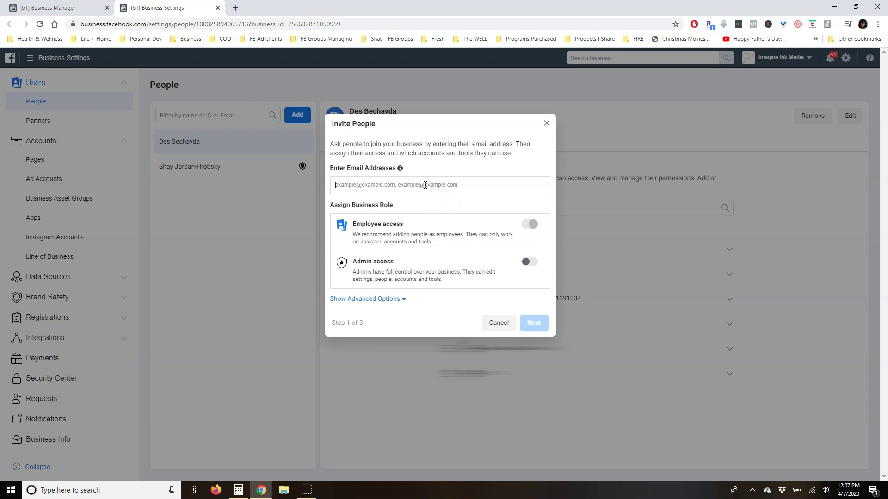
{"action": "left_click", "coordinate": [427, 185]}
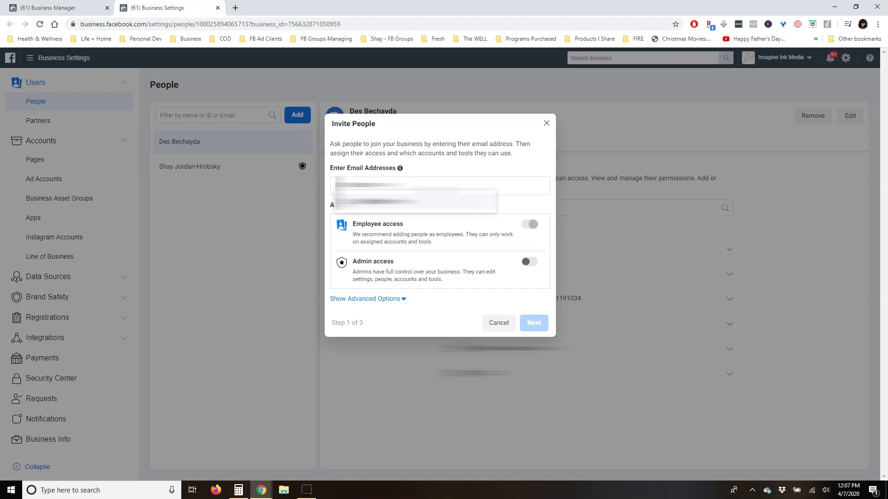
{"action": "left_click", "coordinate": [528, 262]}
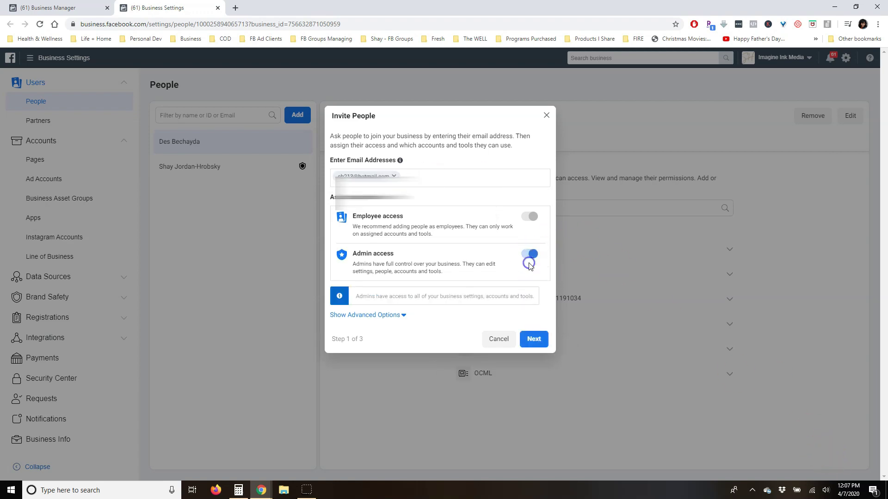
{"action": "left_click", "coordinate": [536, 339]}
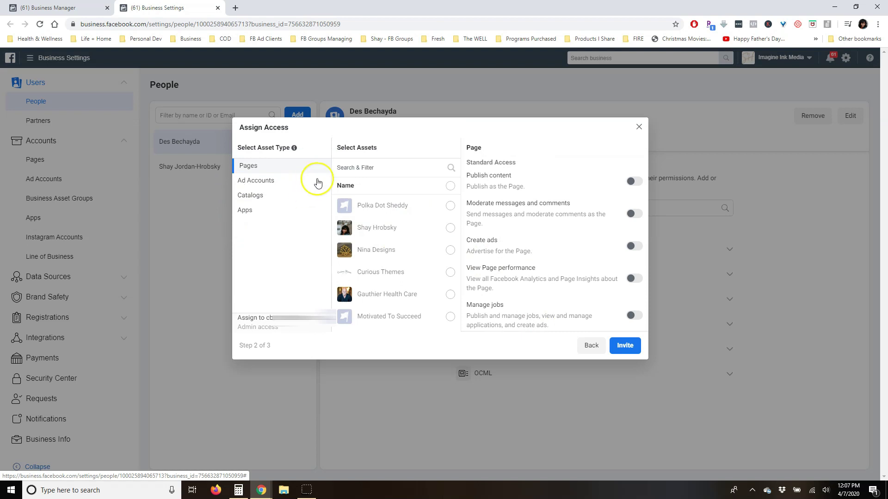
{"action": "left_click", "coordinate": [450, 228]}
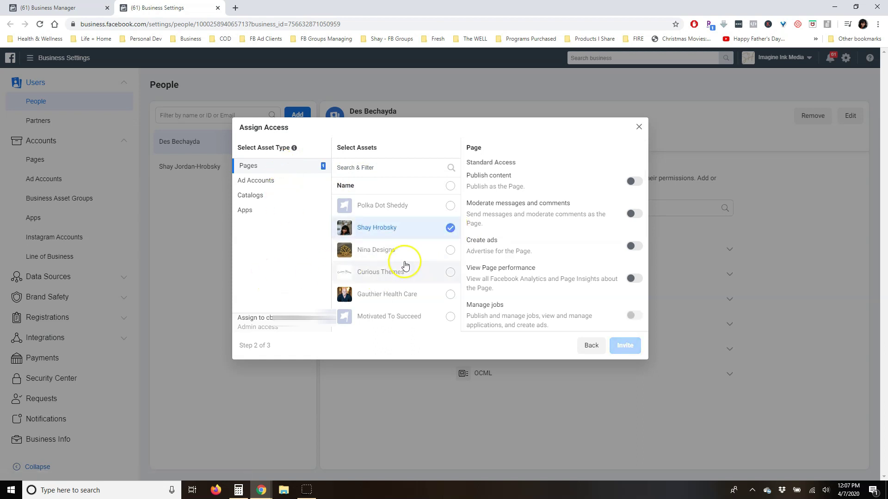
{"action": "scroll", "coordinate": [595, 232], "scroll_direction": "down", "scroll_amount": 2}
{"action": "scroll", "coordinate": [597, 232], "scroll_direction": "up", "scroll_amount": 1}
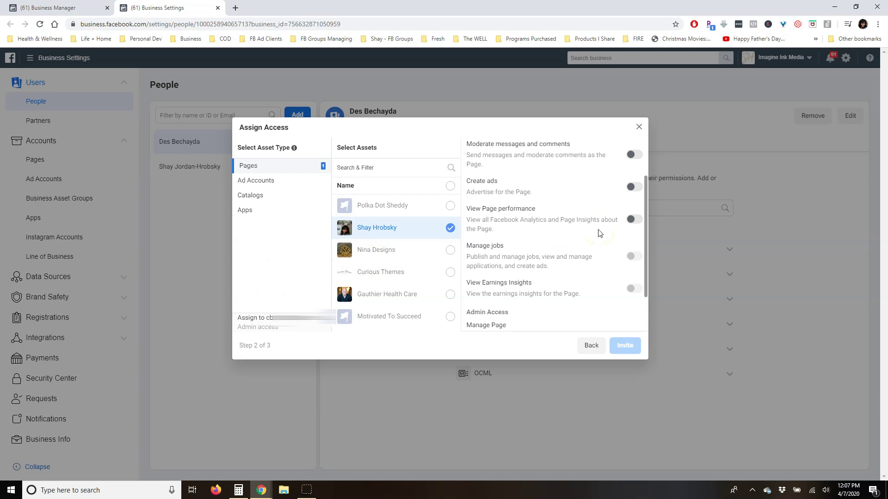
{"action": "scroll", "coordinate": [599, 233], "scroll_direction": "up", "scroll_amount": 3}
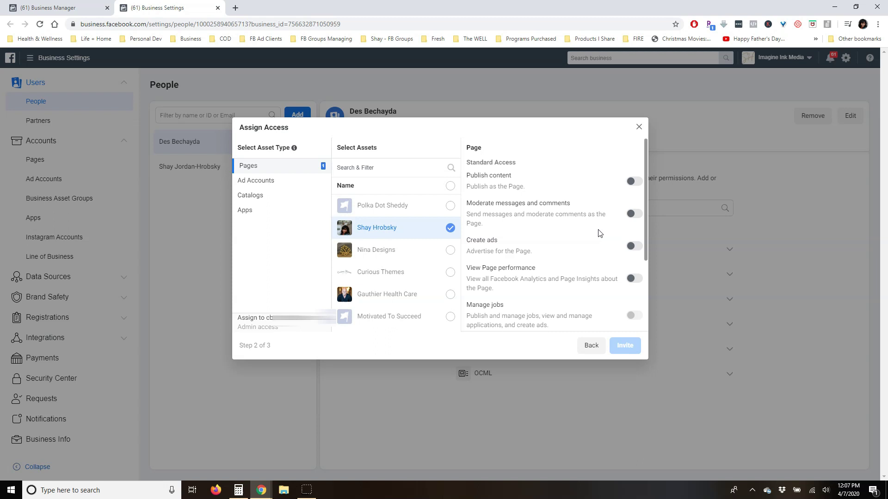
{"action": "scroll", "coordinate": [599, 233], "scroll_direction": "down", "scroll_amount": 2}
{"action": "scroll", "coordinate": [597, 232], "scroll_direction": "down", "scroll_amount": 1}
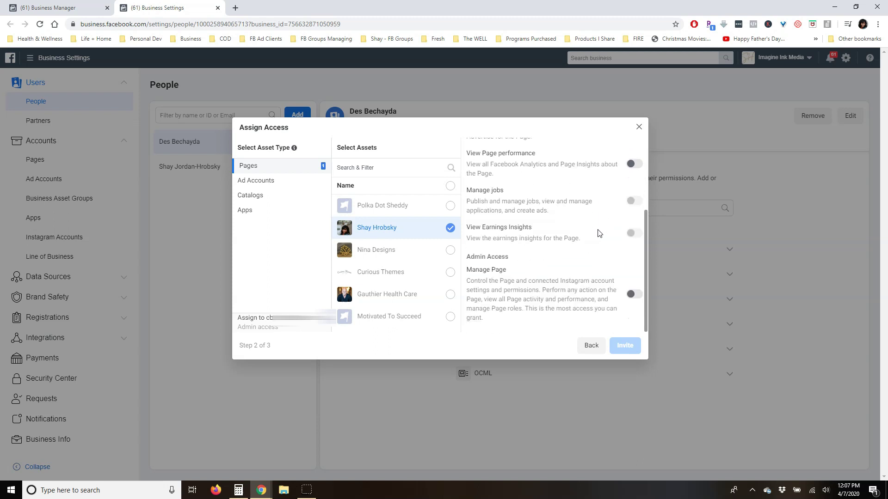
{"action": "left_click", "coordinate": [634, 298]}
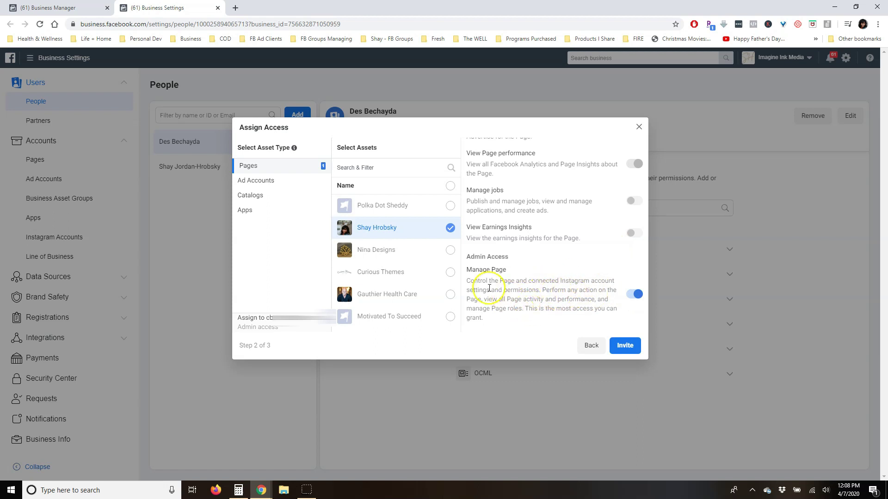
Grant full Manage Ad Account control of the OCML ad account and send the invitation.
{"action": "left_click", "coordinate": [288, 184]}
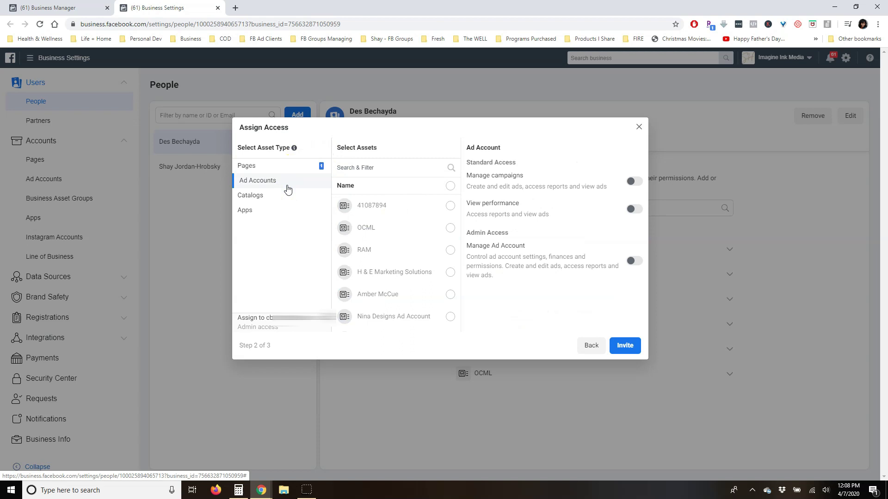
{"action": "left_click", "coordinate": [448, 228]}
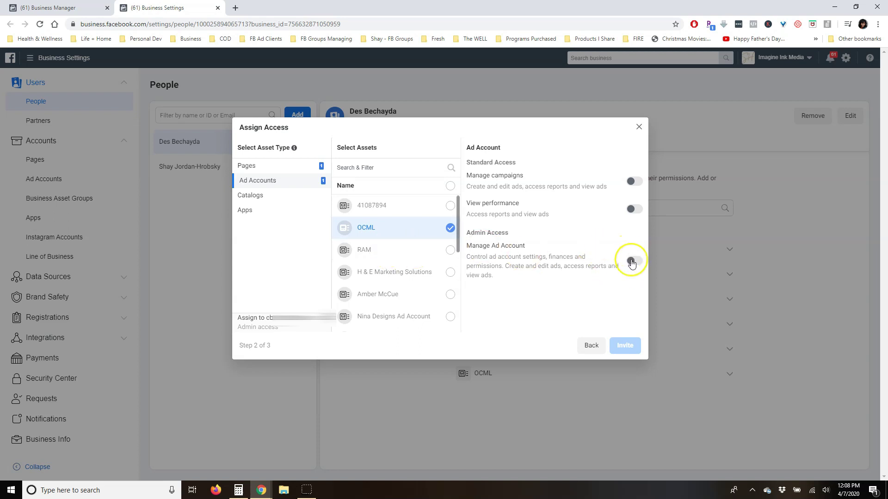
{"action": "left_click", "coordinate": [633, 261]}
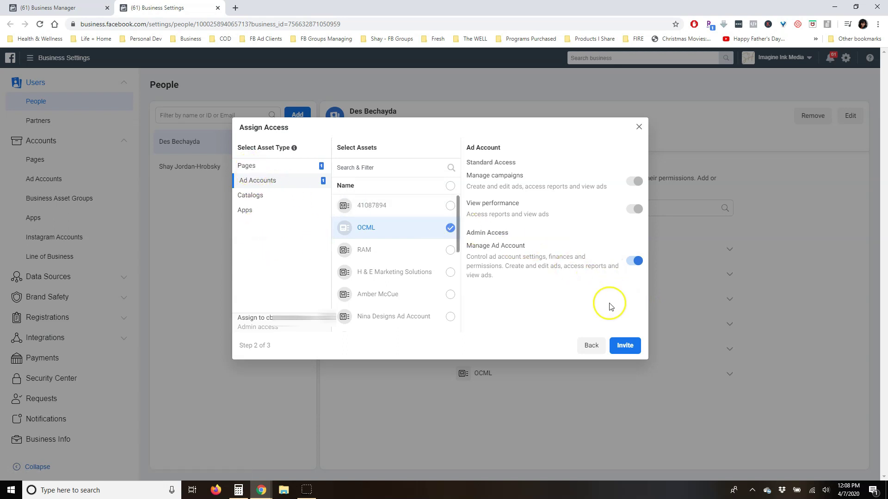
{"action": "left_click", "coordinate": [626, 346]}
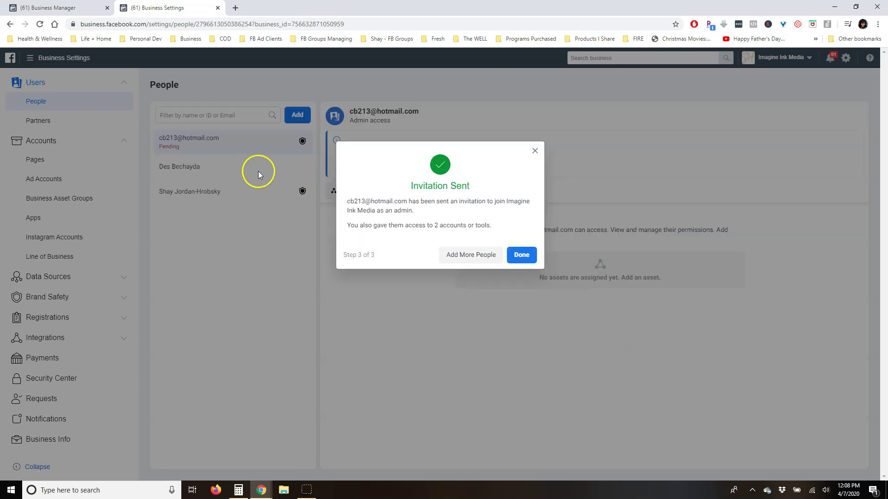
Dismiss the Invitation Sent confirmation and go to the Ad Accounts list.
{"action": "left_click", "coordinate": [508, 255]}
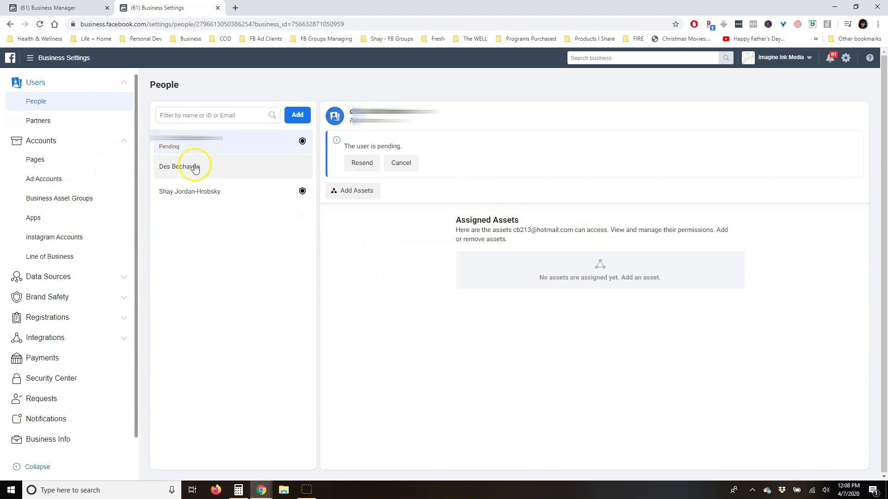
{"action": "left_click", "coordinate": [56, 179]}
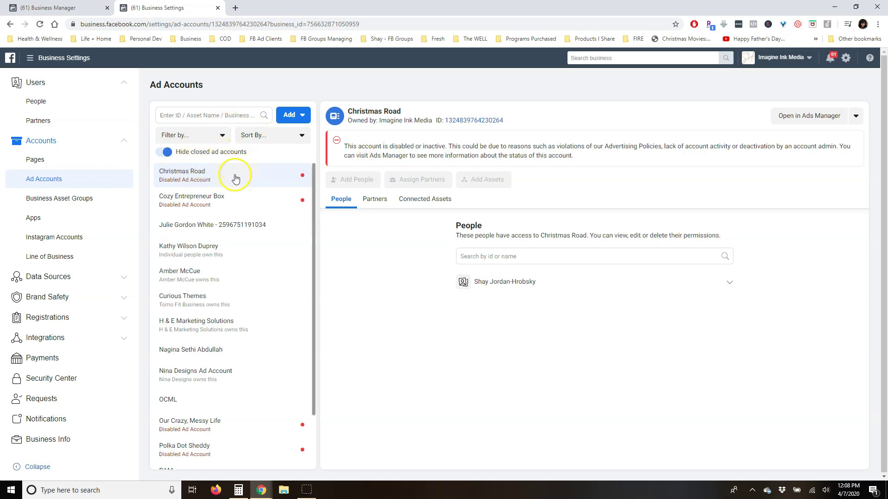
View the OCML ad account's Add People permissions dialog and close it unchanged.
{"action": "left_click", "coordinate": [217, 403]}
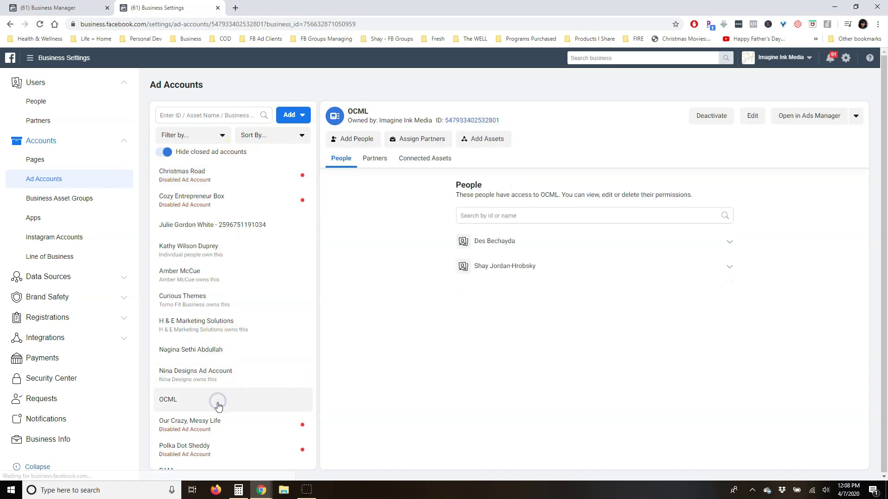
{"action": "left_click", "coordinate": [350, 138]}
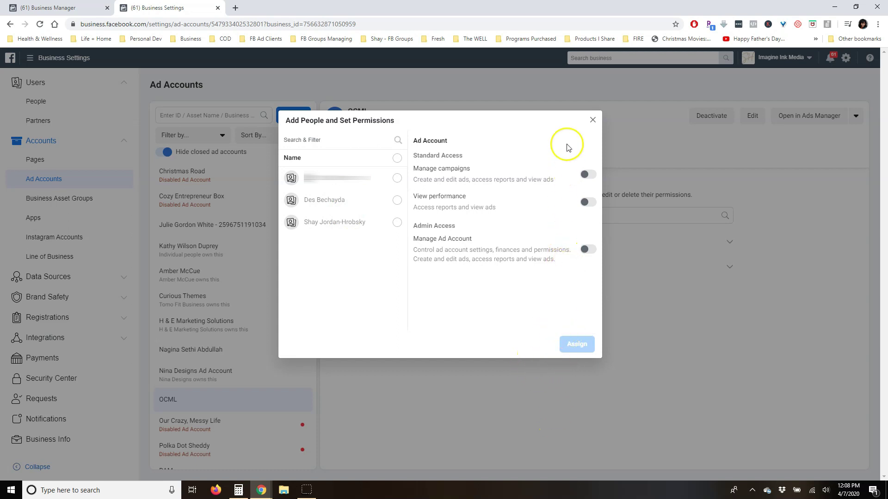
{"action": "left_click", "coordinate": [592, 122]}
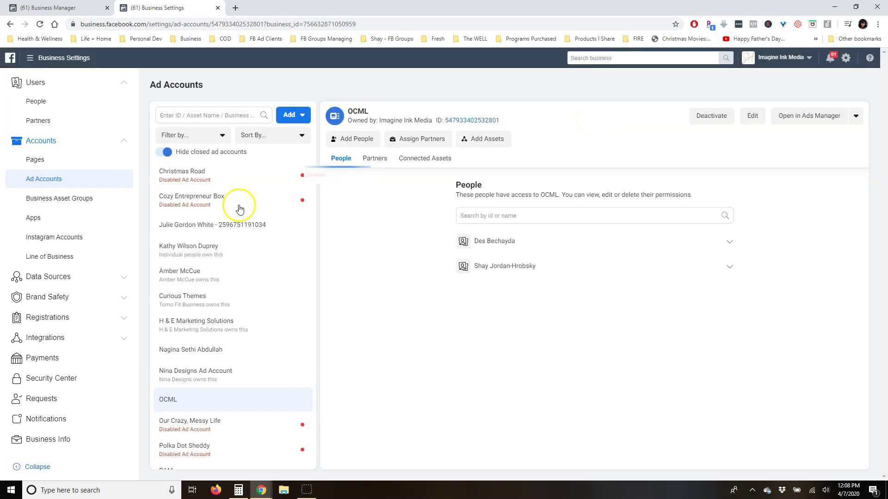
Browse the Pixels list under Data Sources, then go to the Pages list.
{"action": "left_click", "coordinate": [46, 277]}
{"action": "left_click", "coordinate": [52, 314]}
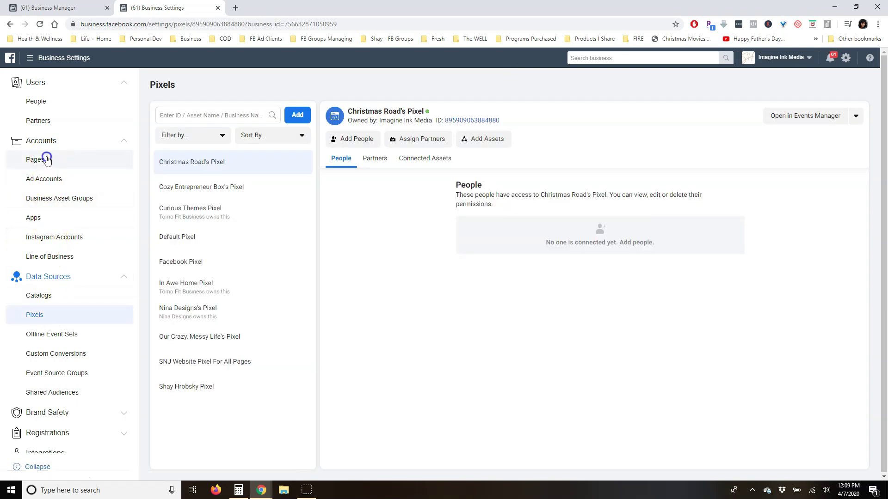
{"action": "left_click", "coordinate": [46, 160]}
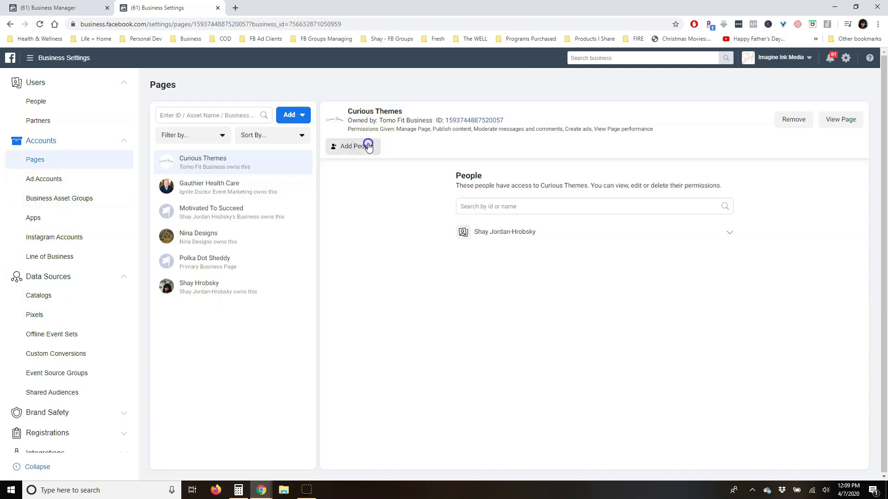
Bring up the Add People and Set Permissions dialog for the Curious Themes page.
{"action": "left_click", "coordinate": [367, 147]}
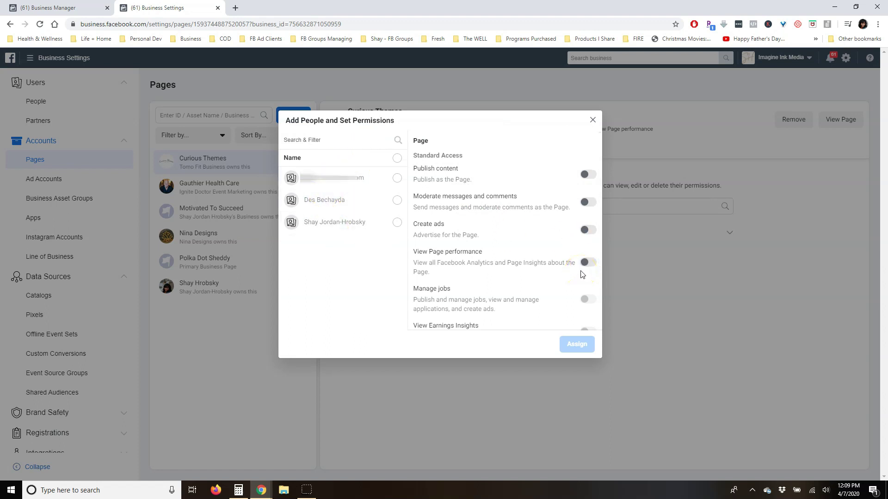
{"action": "left_click", "coordinate": [564, 274]}
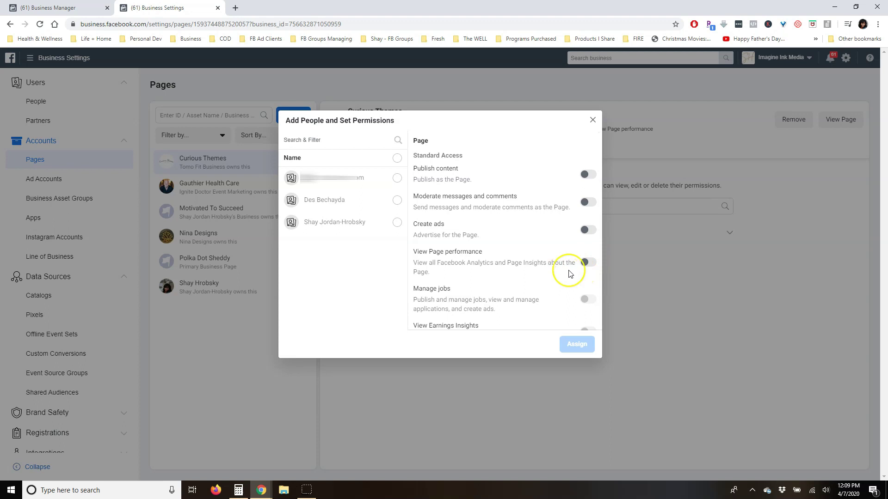